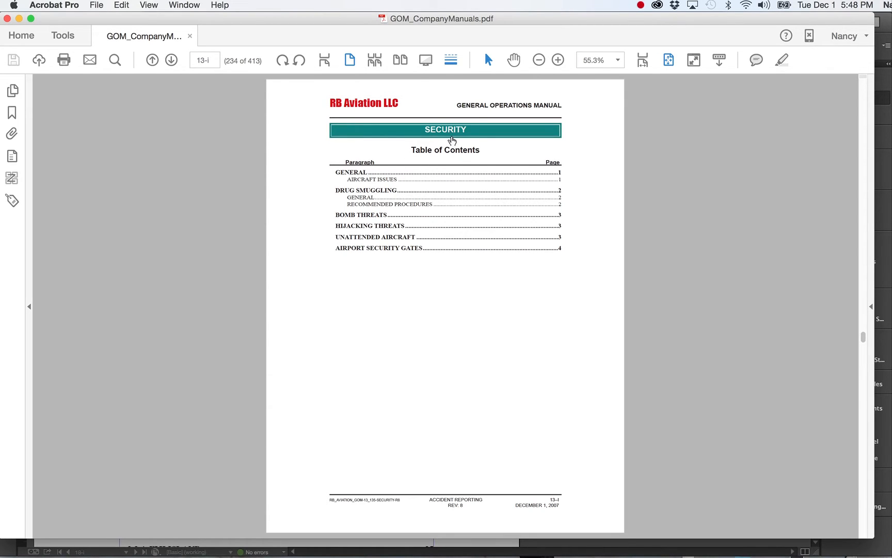
Follow the Hijacking Threats entry in the Security table of contents and browse other pages of the manual
left_click(365, 226)
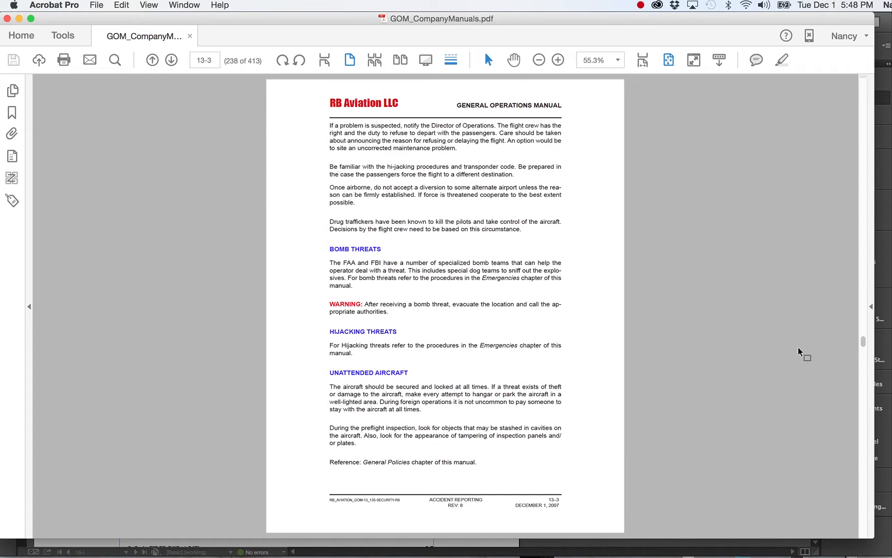
left_click_drag(863, 344, 858, 428)
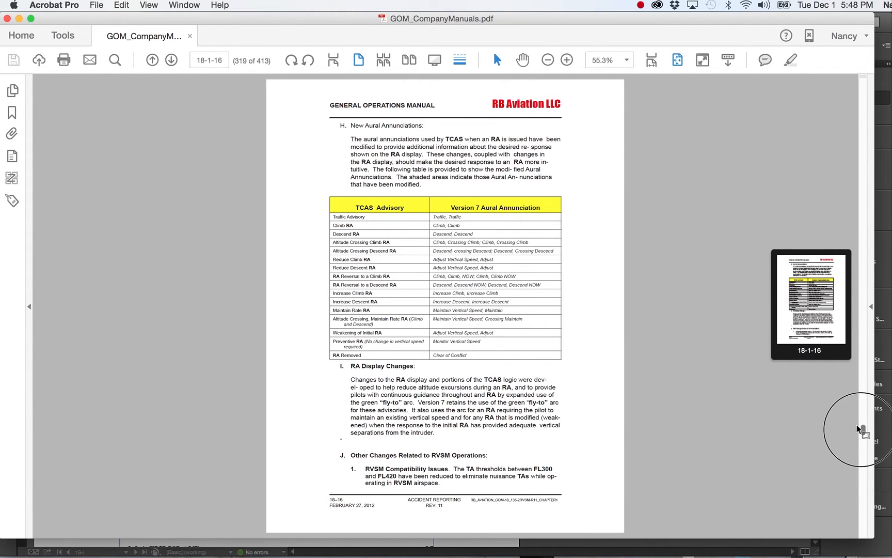
left_click_drag(860, 429, 863, 71)
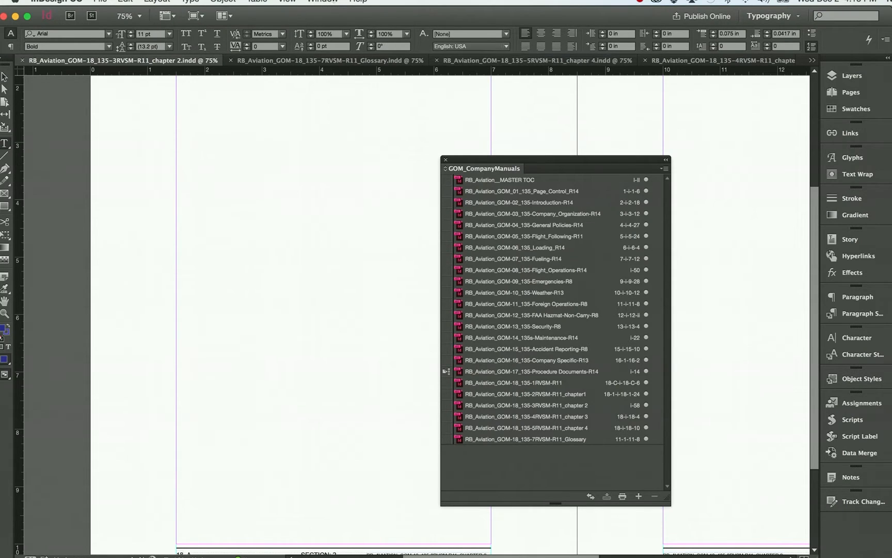
left_click(325, 1)
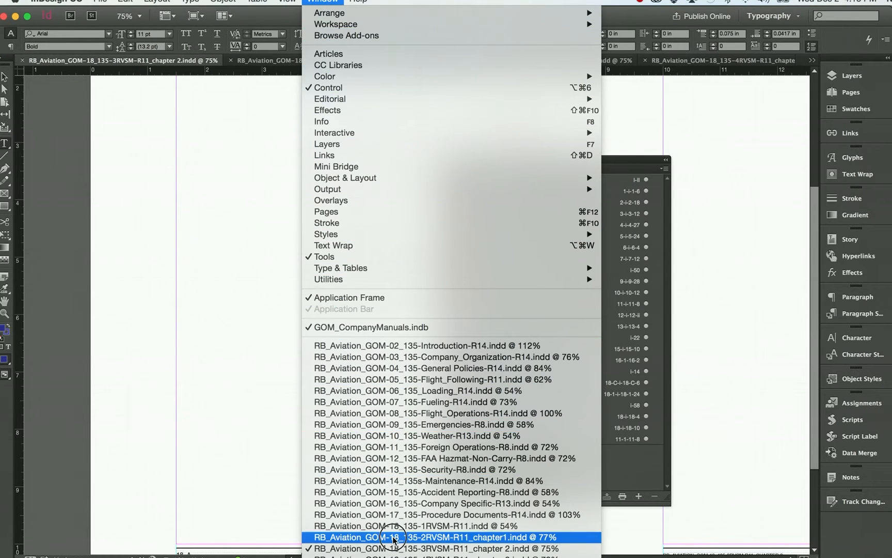
left_click(264, 443)
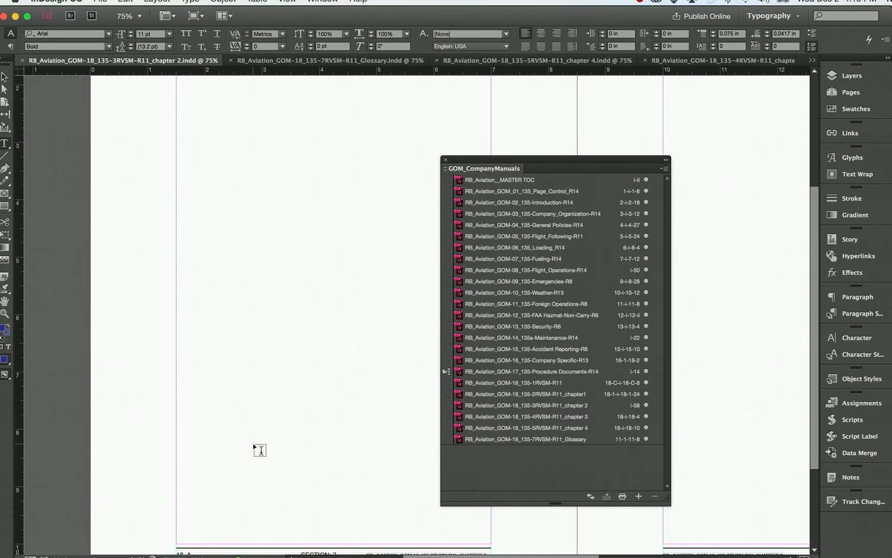
left_click(505, 181)
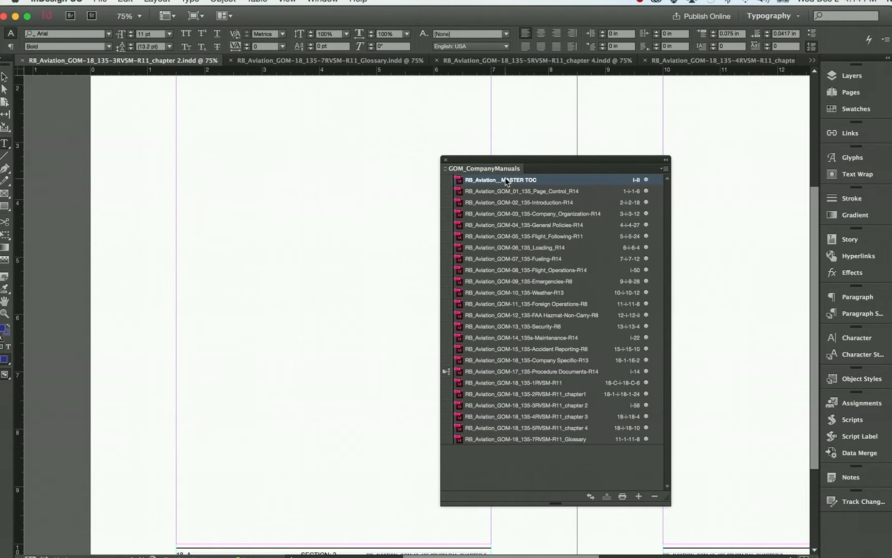
left_click(484, 438, "shift")
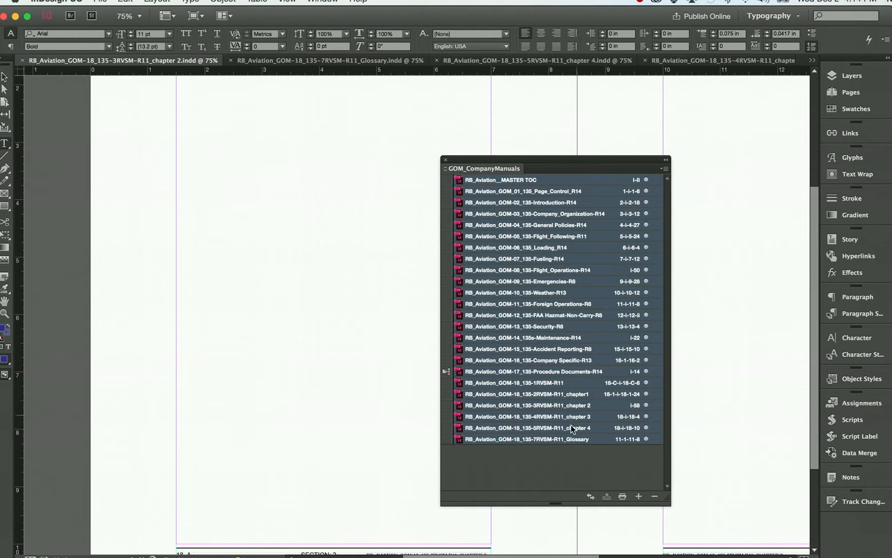
left_click(553, 456)
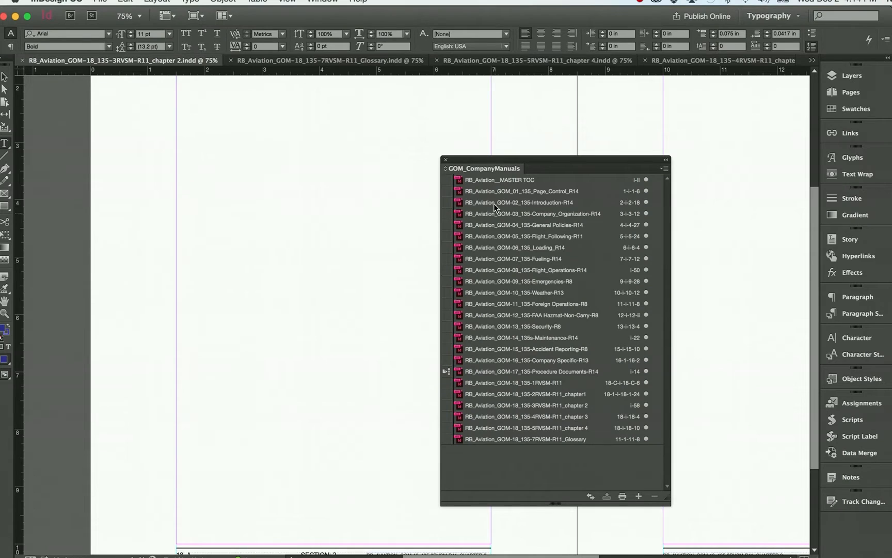
Select every document in the GOM_CompanyManuals book and save them to the Desktop as an interactive PDF named GOM_CompanyManualstest.pdf
left_click(506, 181)
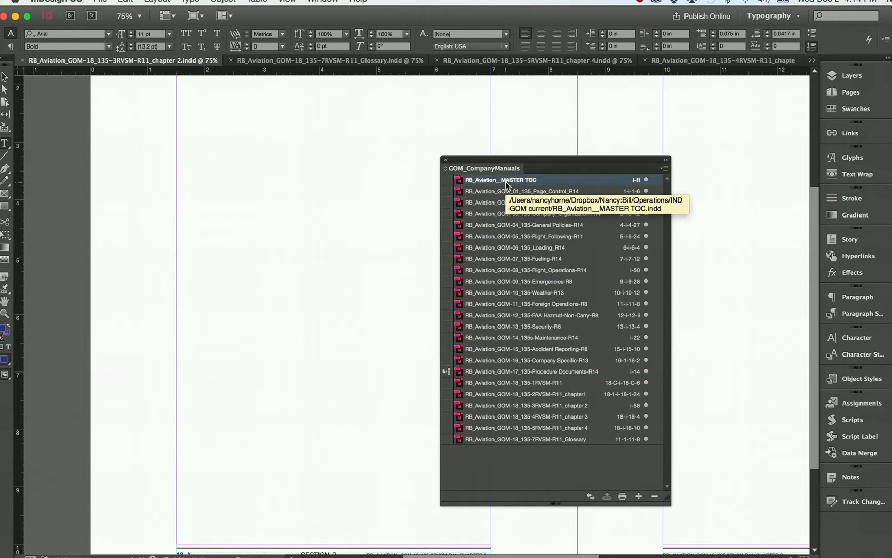
left_click(479, 439, "shift")
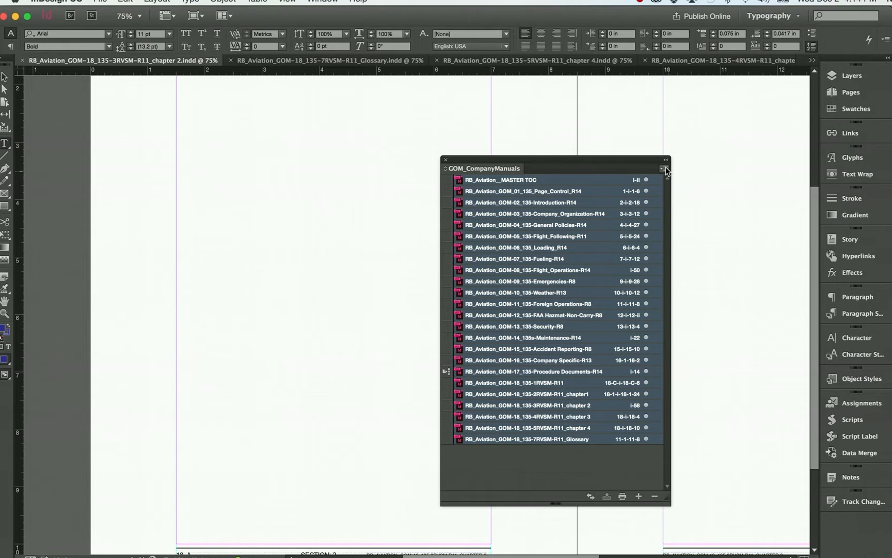
left_click(665, 169)
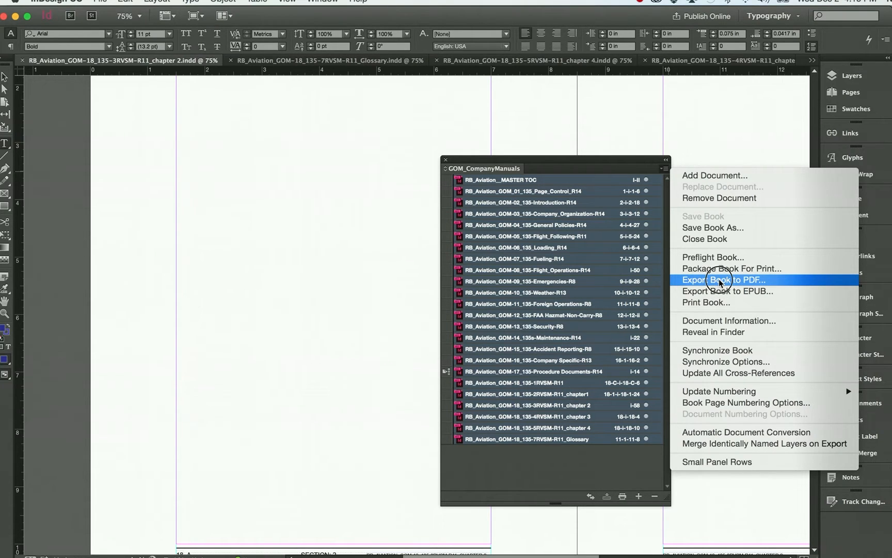
left_click(720, 282)
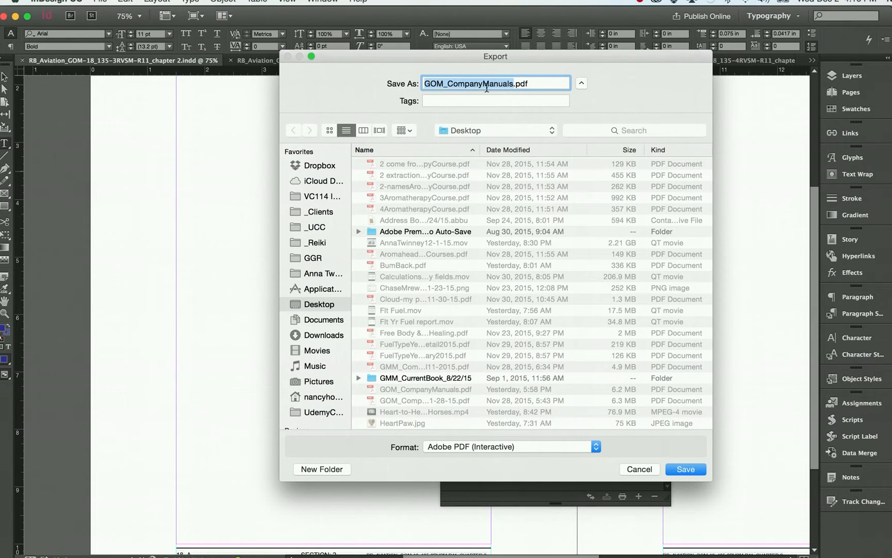
left_click(513, 84)
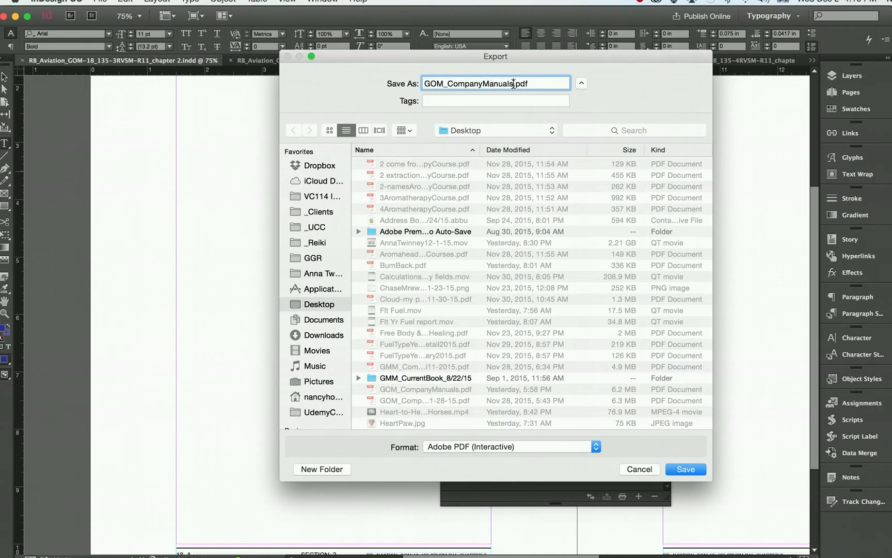
type("test")
left_click(676, 470)
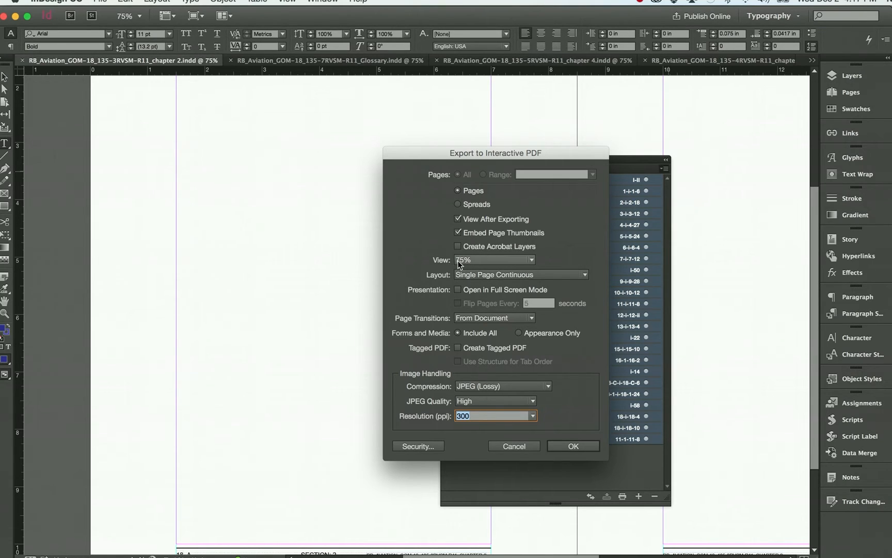
Export the interactive PDF with the view set to 50% and the image resolution at 300 ppi
left_click(531, 259)
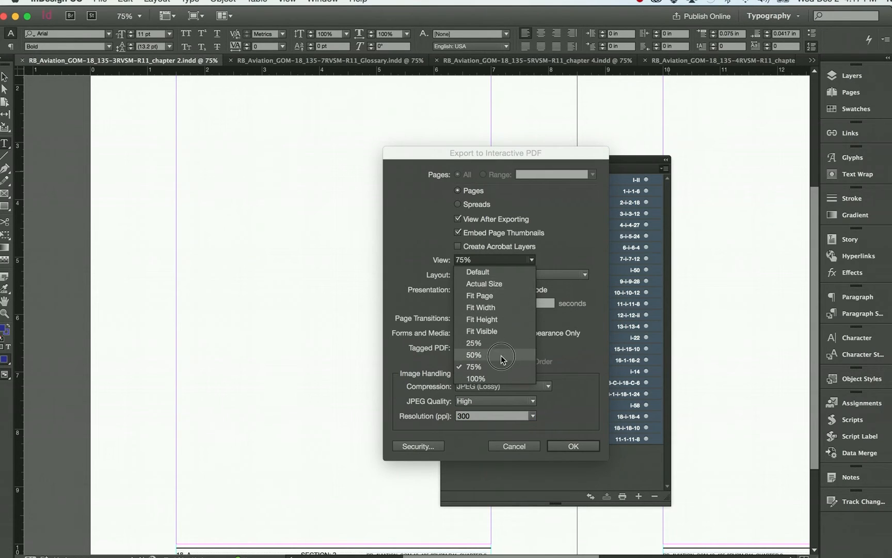
left_click(500, 356)
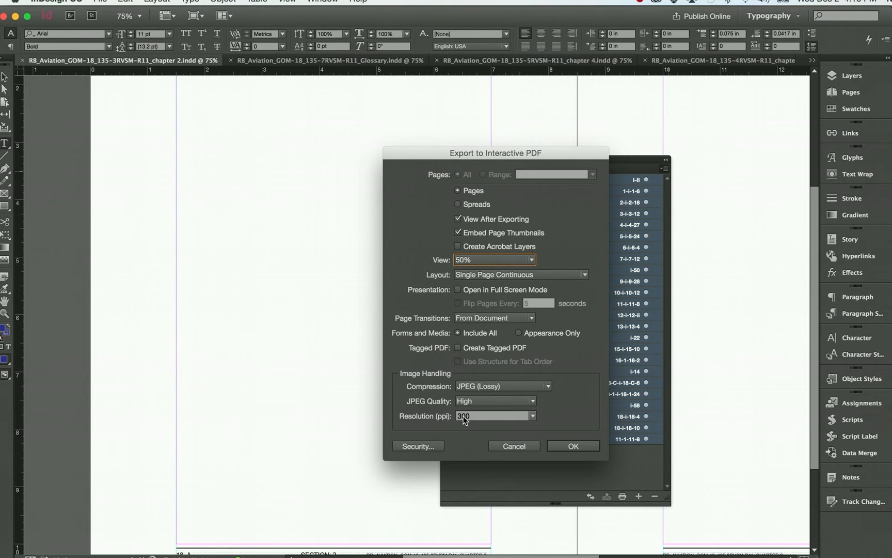
left_click(534, 416)
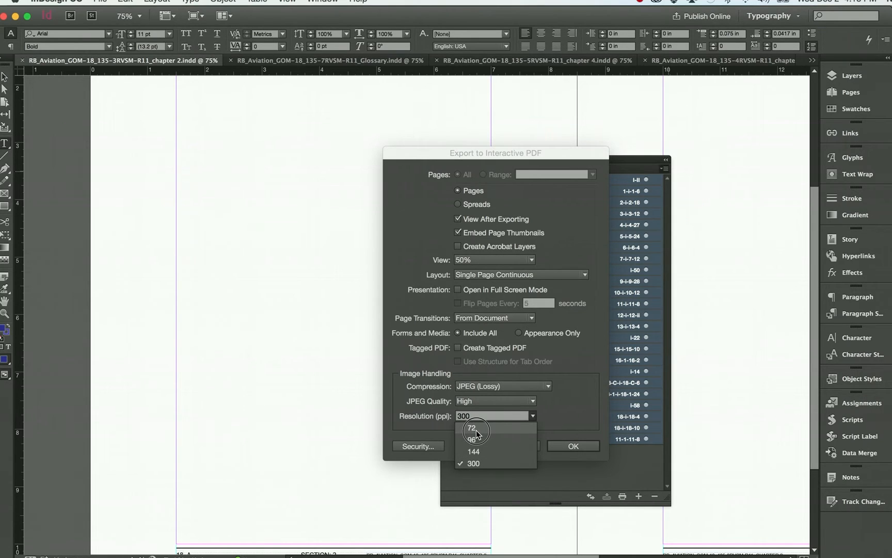
left_click(475, 463)
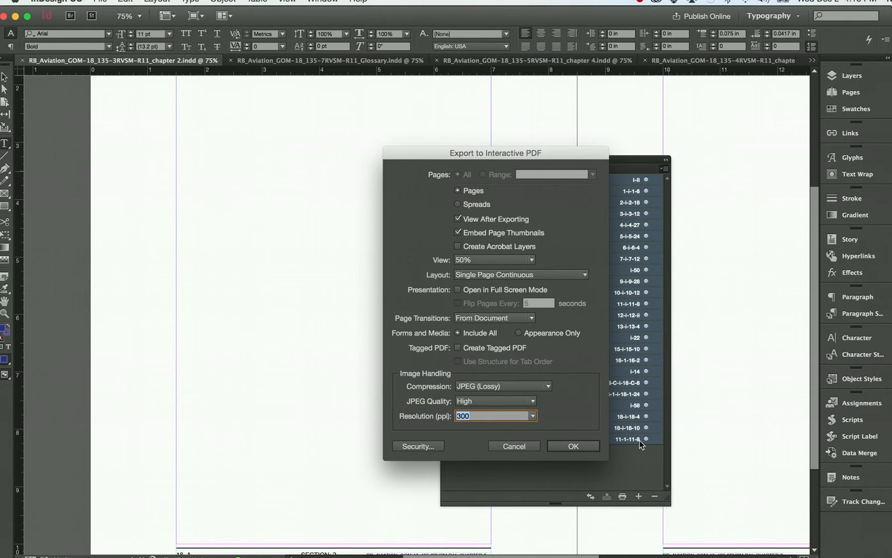
left_click(574, 446)
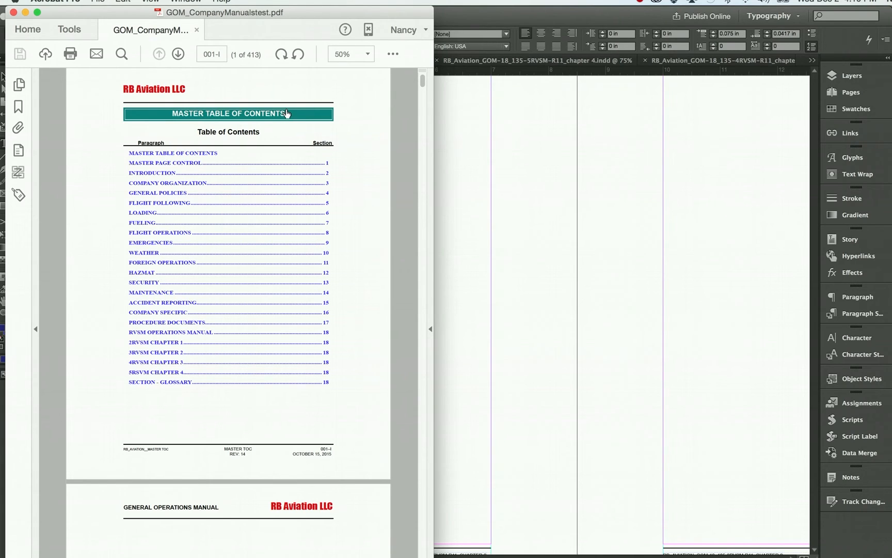
Look through the exported PDF from the master table of contents to the start of the Introduction chapter
scroll(290, 244, "down", 10)
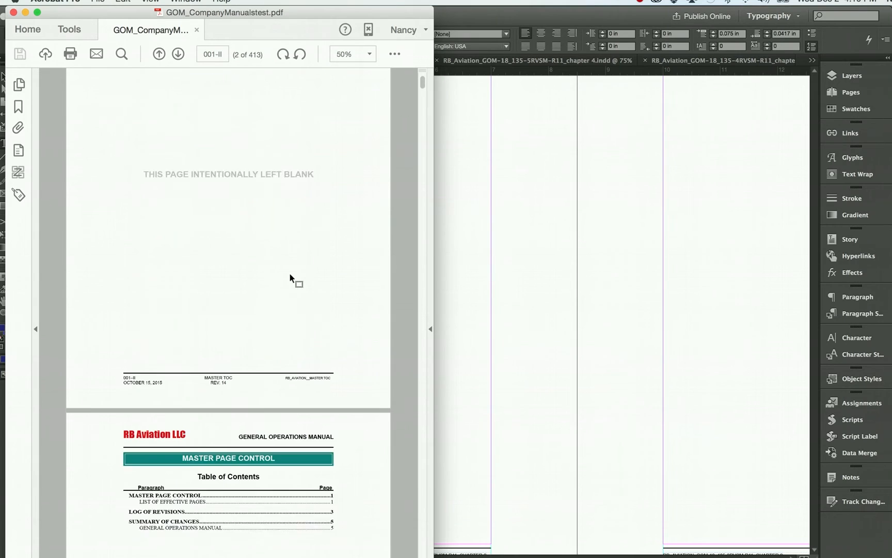
scroll(294, 279, "down", 3)
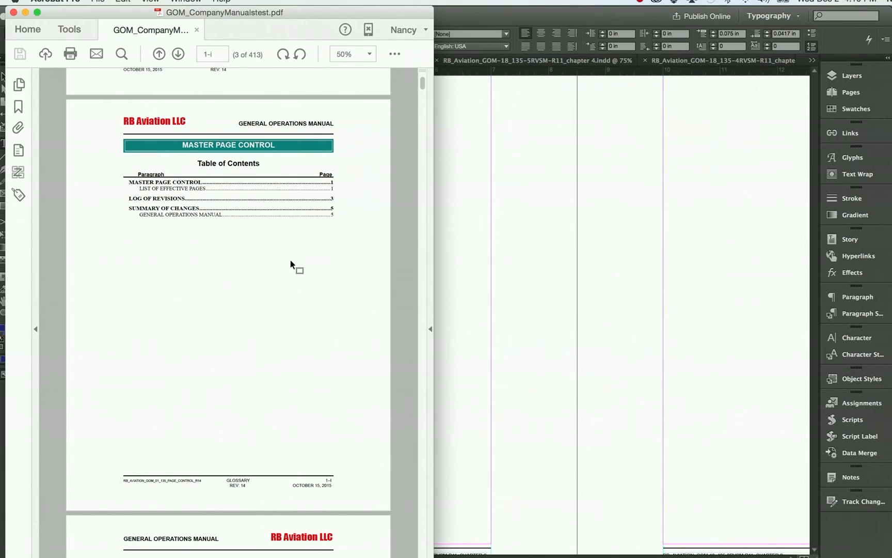
scroll(378, 416, "down", 20)
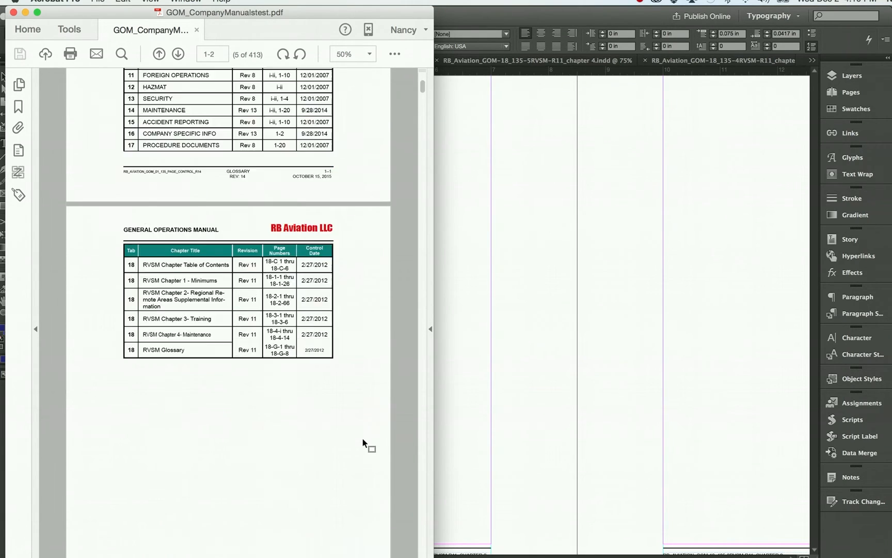
scroll(365, 442, "down", 20)
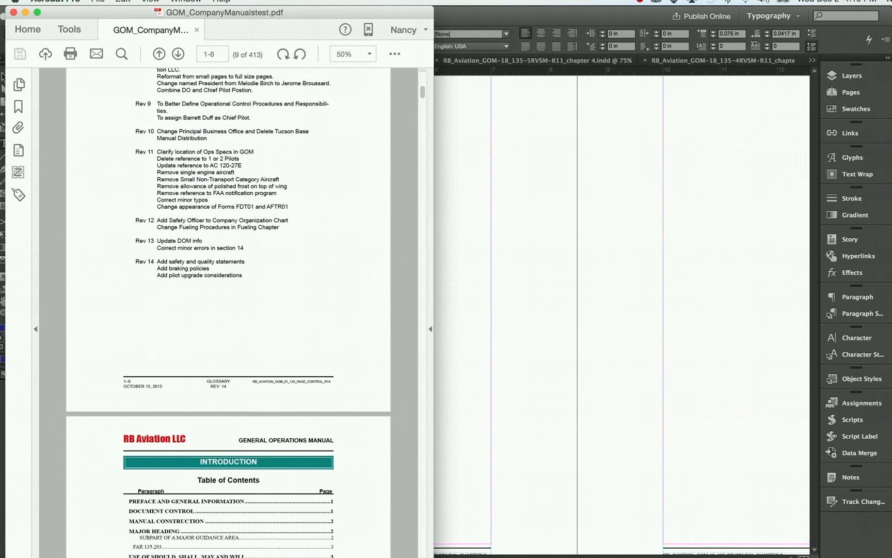
scroll(228, 309, "down", 20)
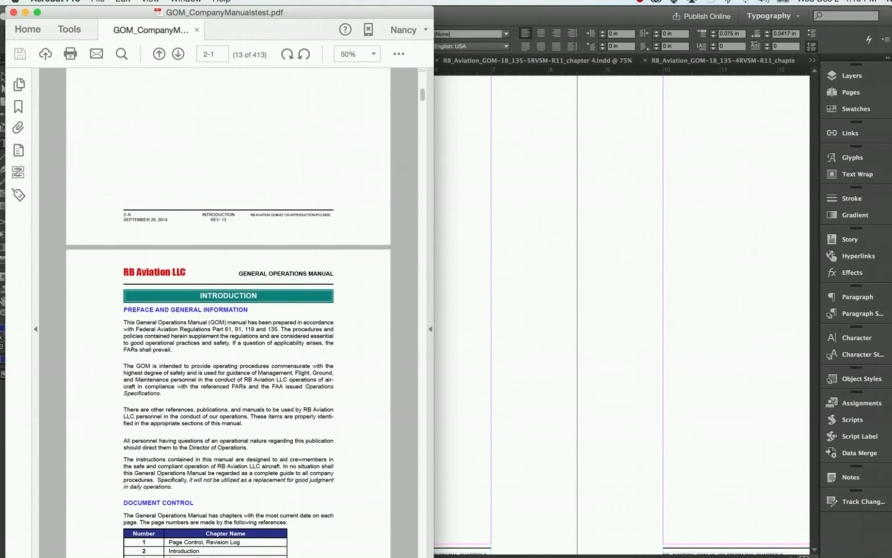
Widen the PDF window and view the document's bookmarks and page thumbnails
left_click_drag(433, 556, 716, 556)
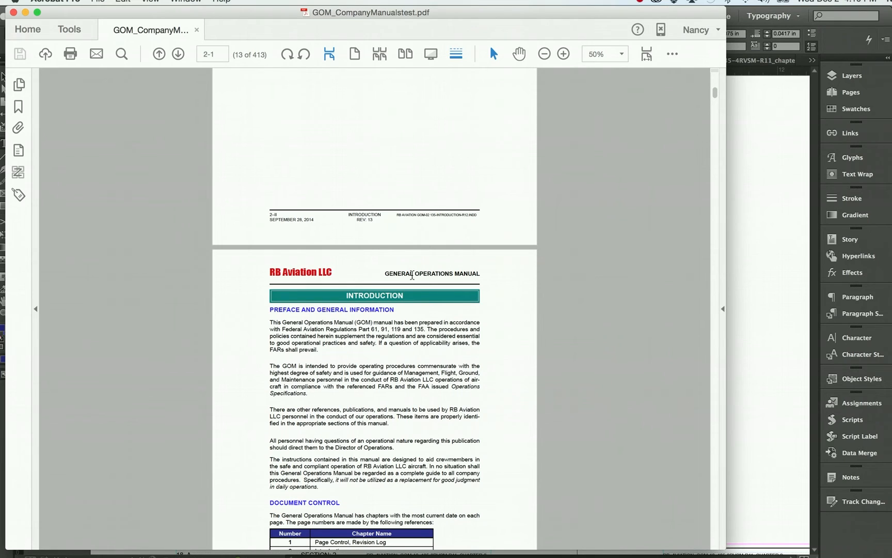
left_click(15, 109)
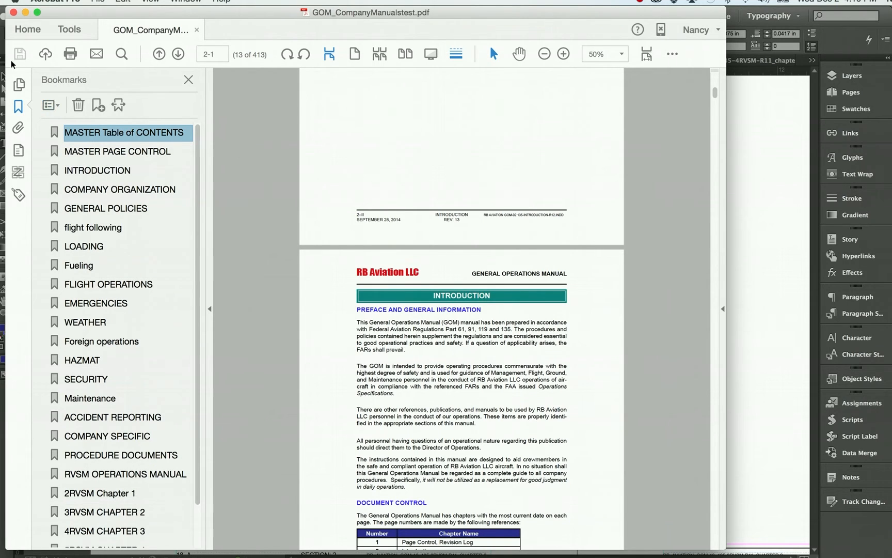
left_click(18, 84)
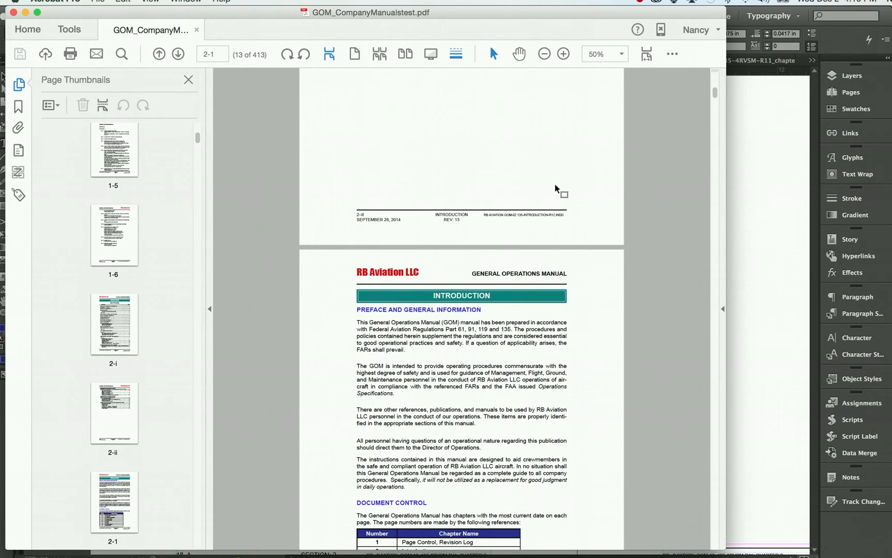
left_click_drag(725, 372, 825, 379)
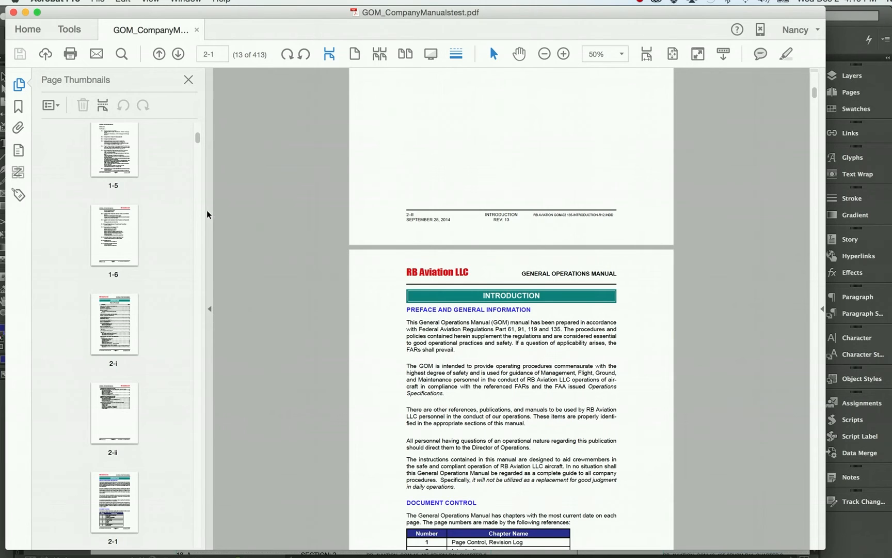
Review the page thumbnails in two columns back to the first page and narrow them to one column
left_click_drag(204, 209, 247, 209)
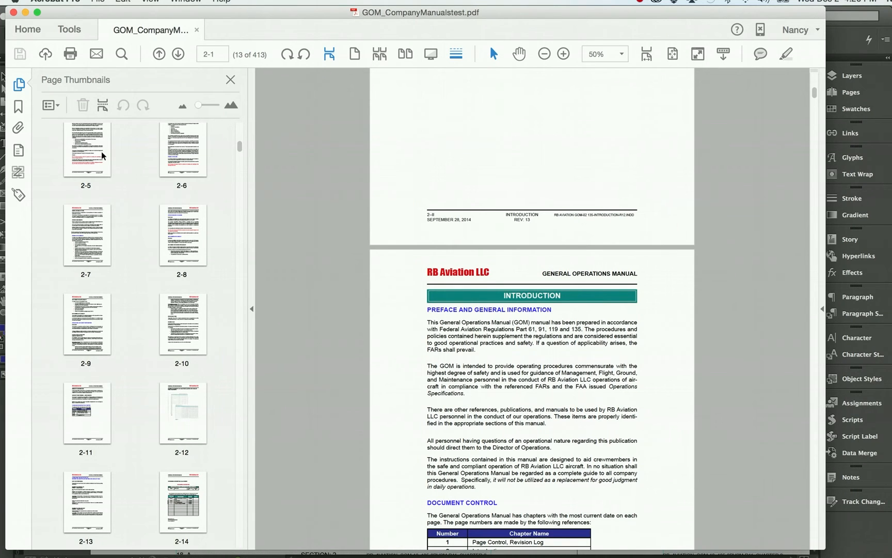
scroll(102, 155, "up", 10)
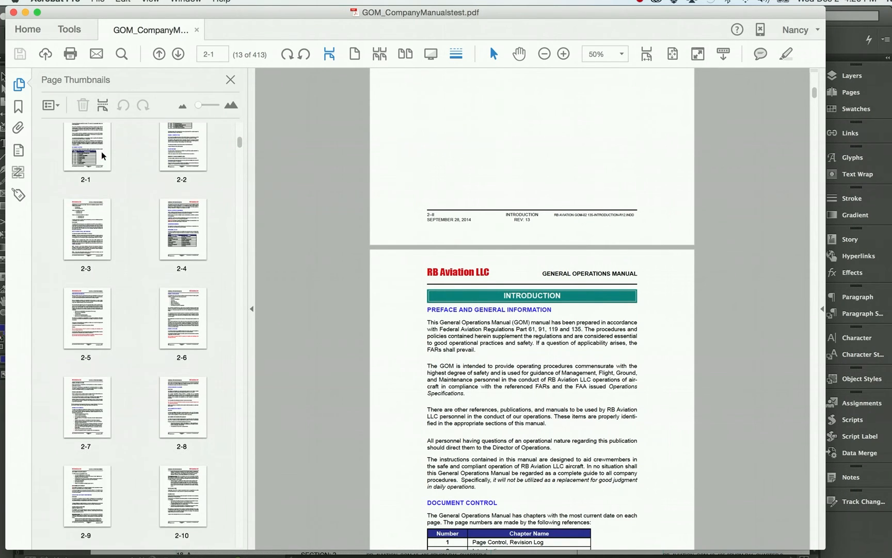
scroll(102, 155, "up", 3)
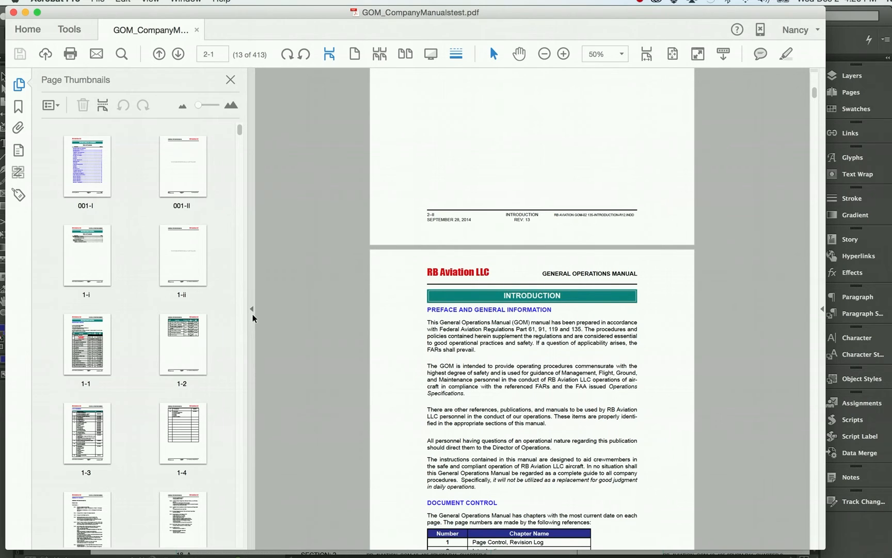
left_click_drag(248, 323, 129, 310)
Look through the exported manual from the Introduction chapter to page 9-ii of the Emergencies chapter
scroll(520, 257, "down", 4)
scroll(521, 257, "down", 1)
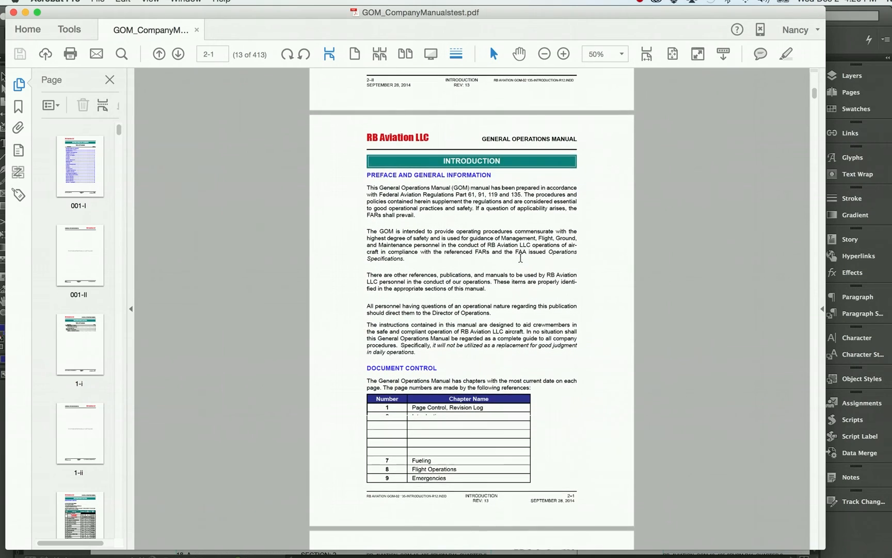
scroll(520, 256, "up", 1)
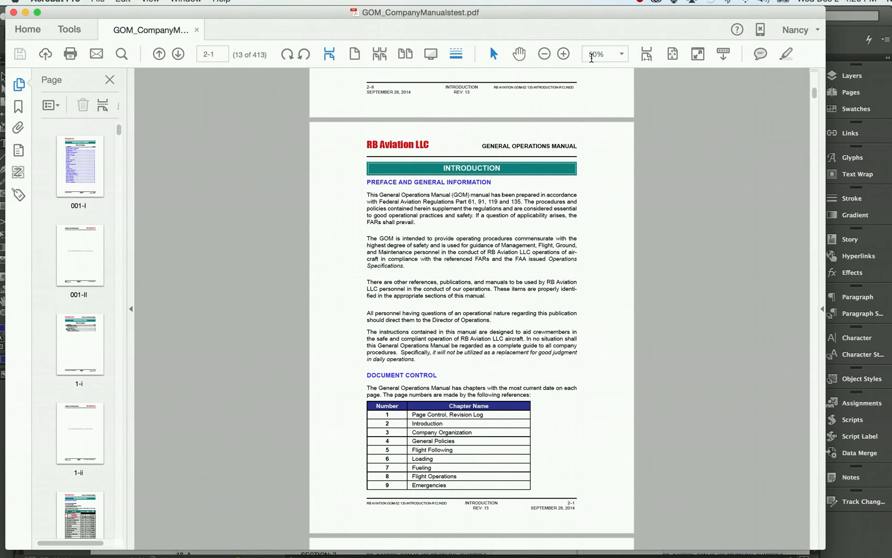
scroll(581, 172, "down", 12)
scroll(582, 172, "down", 10)
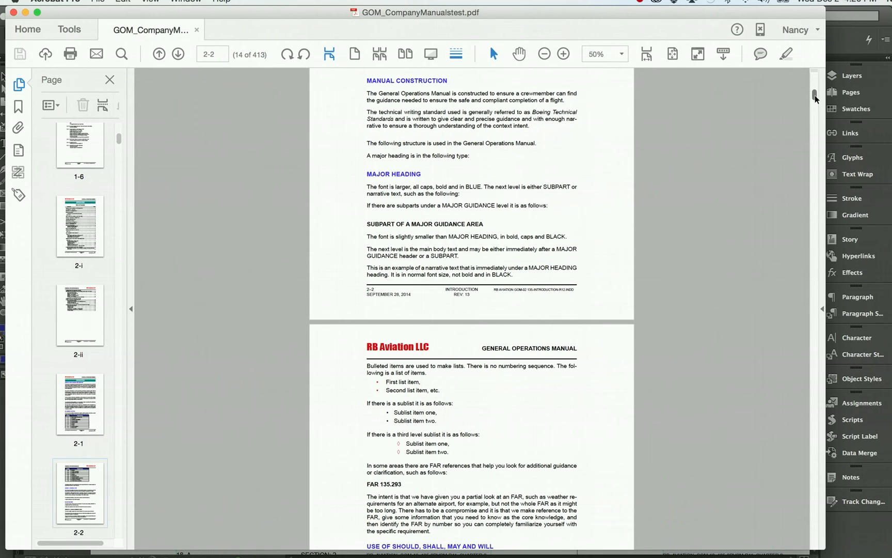
left_click_drag(815, 99, 826, 287)
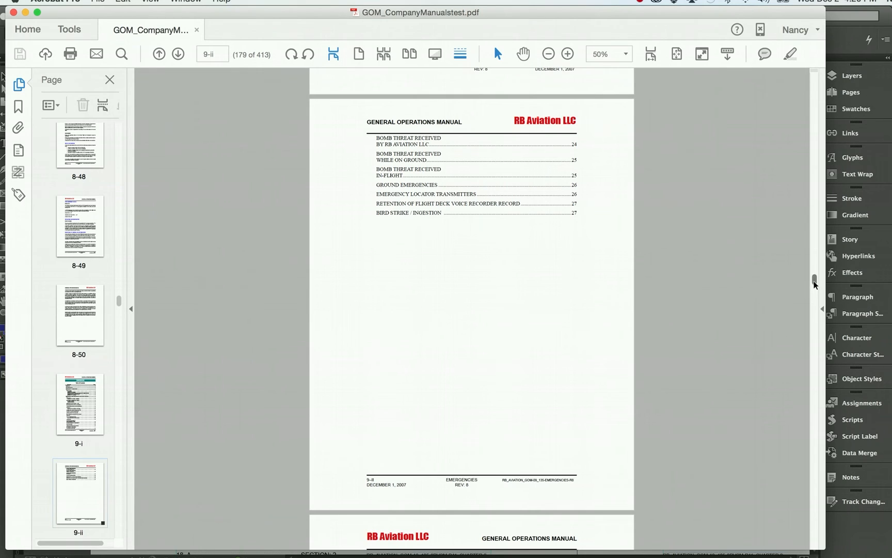
Start saving the manual as a reduced-size PDF compatible with Acrobat 7.0 and later
left_click_drag(814, 284, 891, 120)
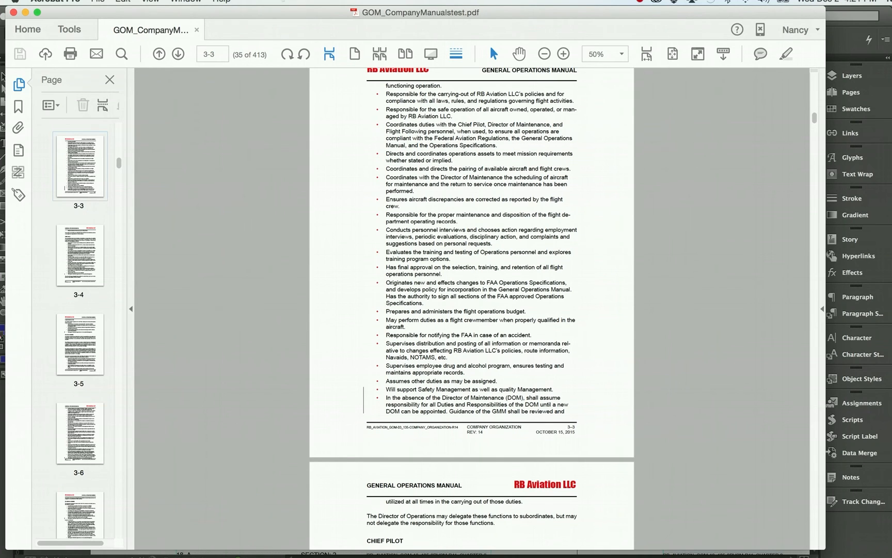
left_click(99, 2)
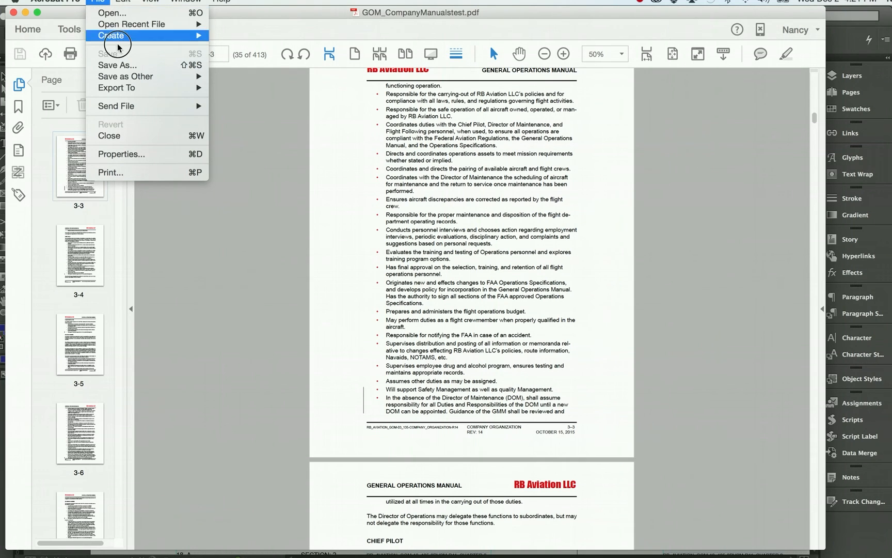
mouse_move(124, 78)
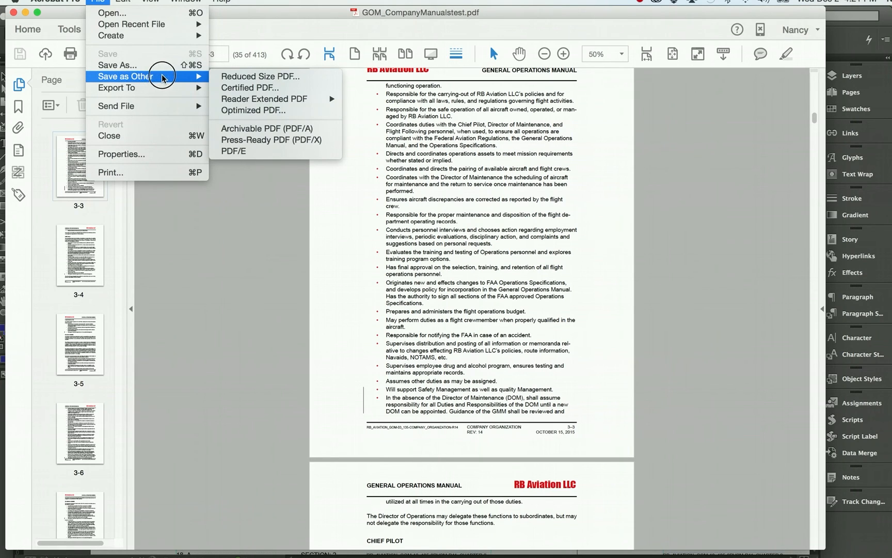
mouse_move(201, 89)
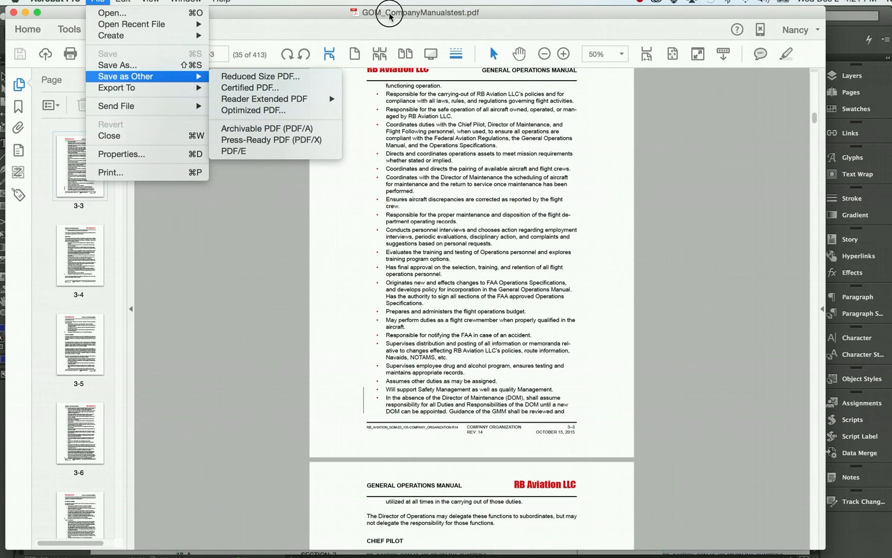
left_click(283, 78)
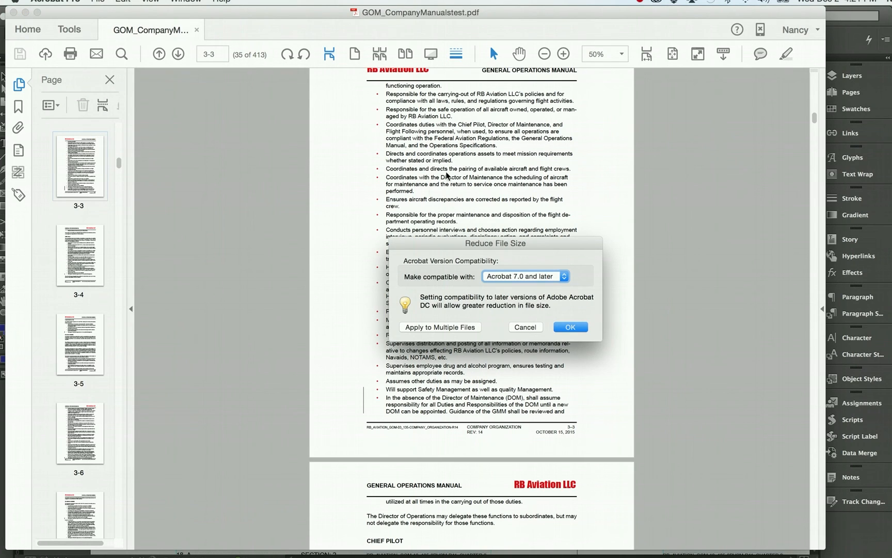
left_click(565, 277)
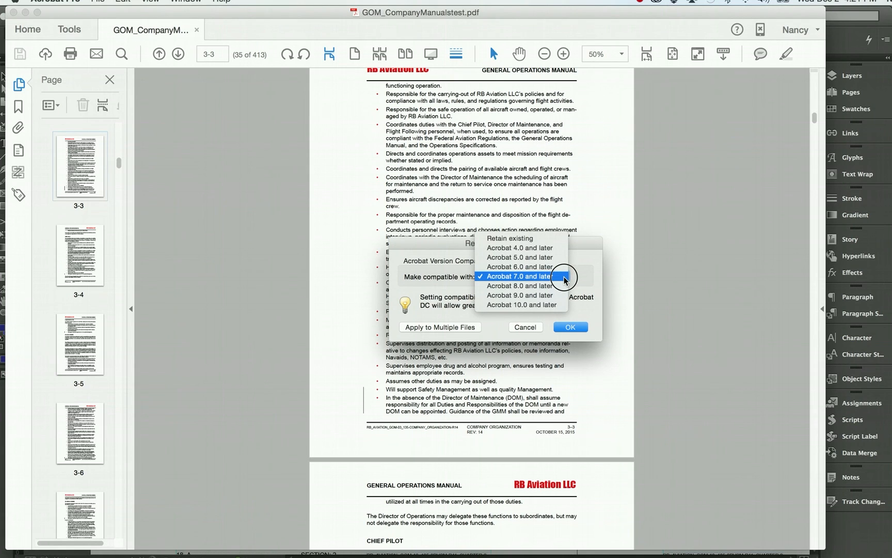
left_click(565, 279)
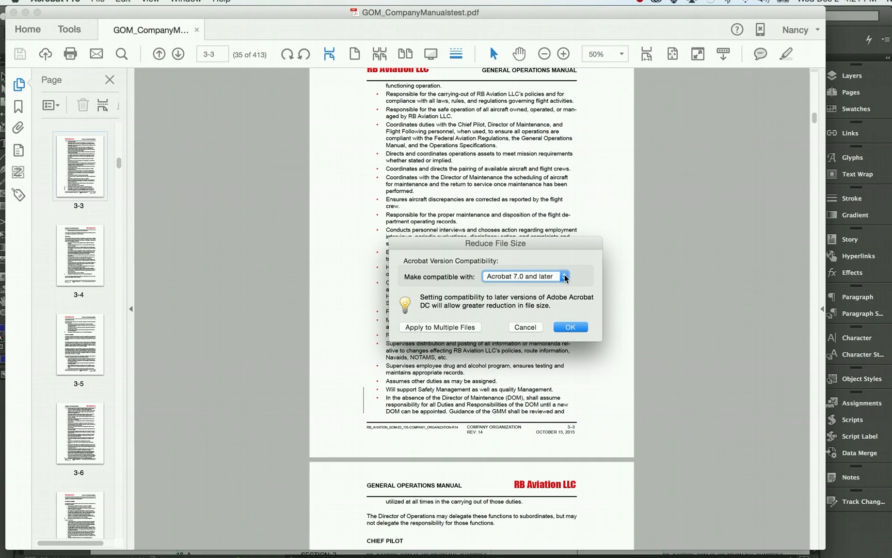
left_click(568, 330)
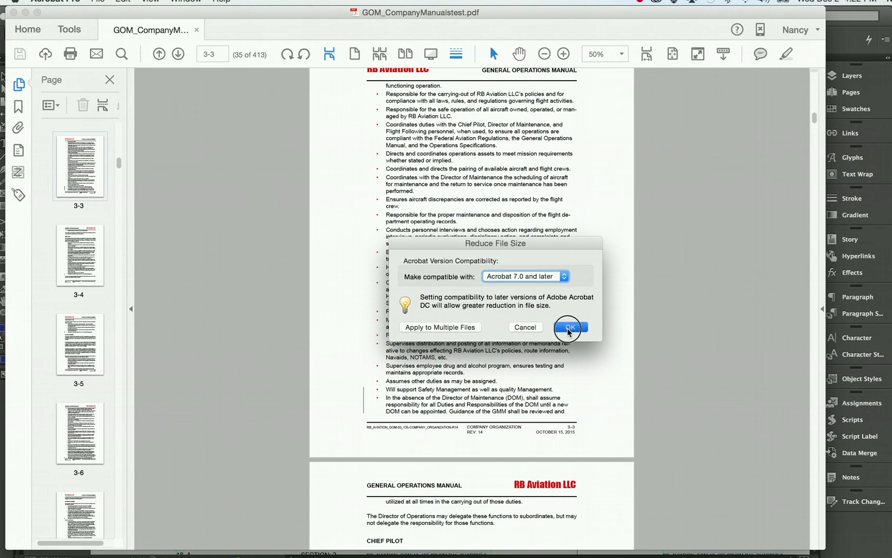
left_click(569, 327)
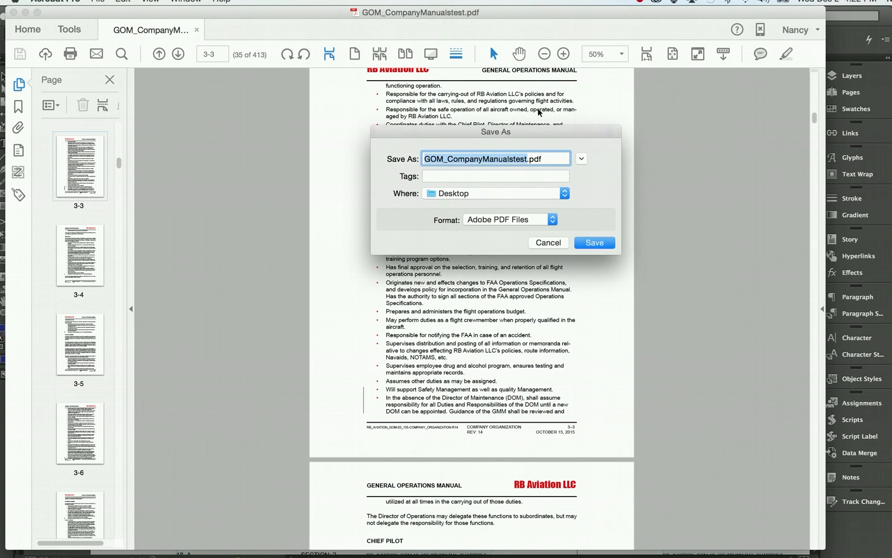
Save the reduced-size PDF on the Desktop under the file name GOM_CompanyManuals_.pdf
left_click(527, 159)
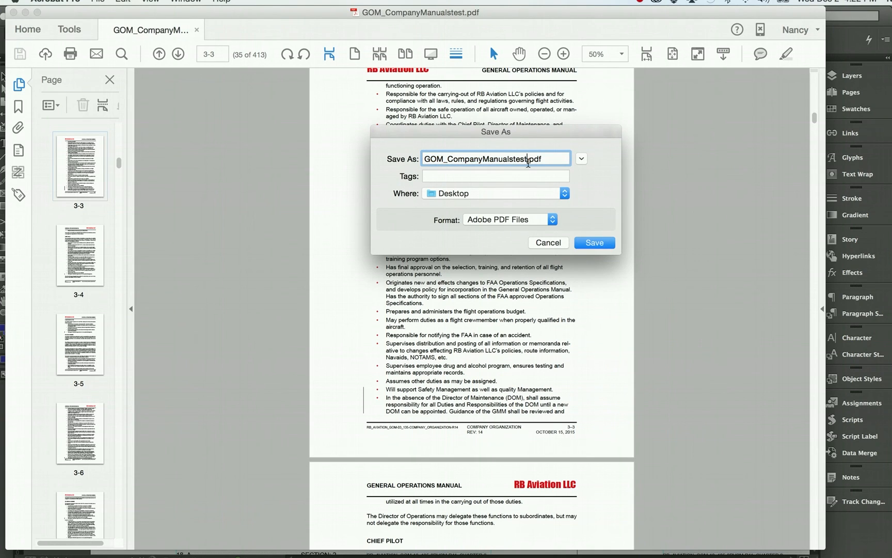
key("BackSpace")
key("BackSpace")
key("BackSpace")
key("BackSpace")
type("_")
left_click(591, 243)
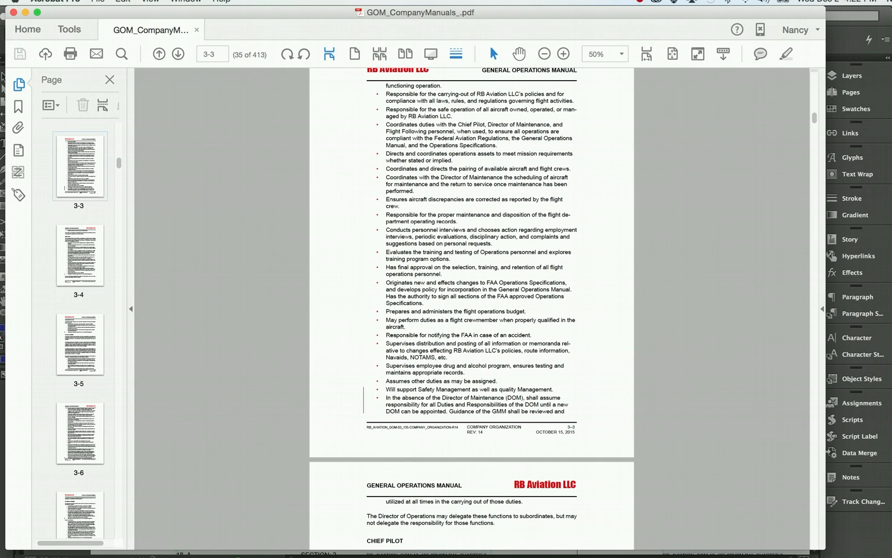
Switch to Finder, compare the file information of GOM_CompanyManuals_.pdf and GOM_CompanyManualstest.pdf, and close the latter's info window
key("super+Tab")
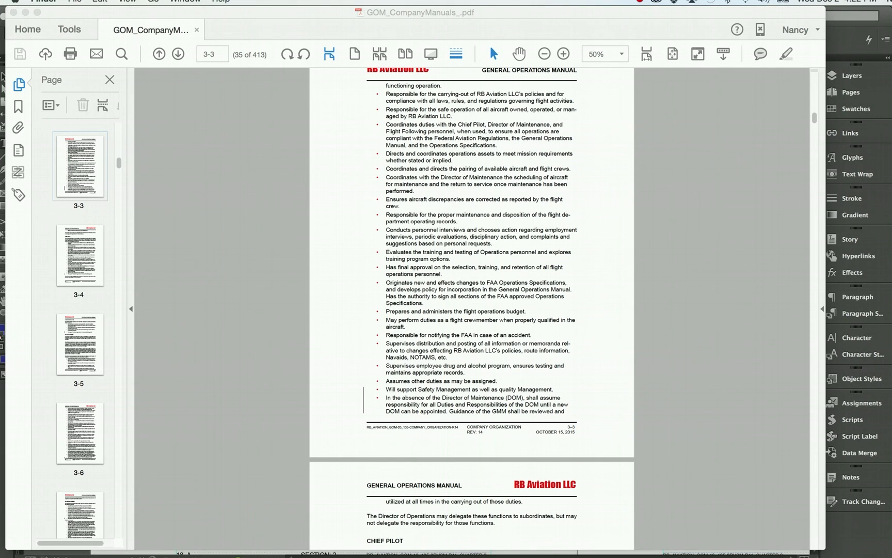
key("super+i")
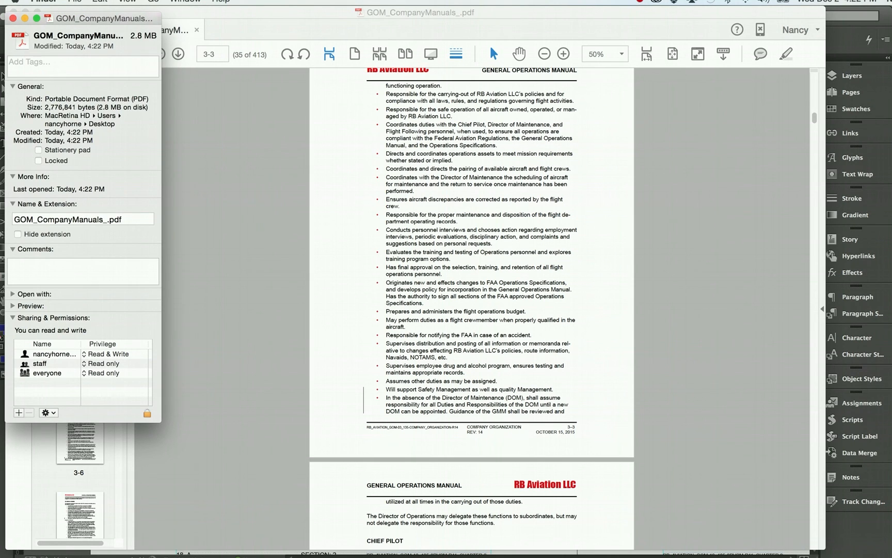
key("super+Tab")
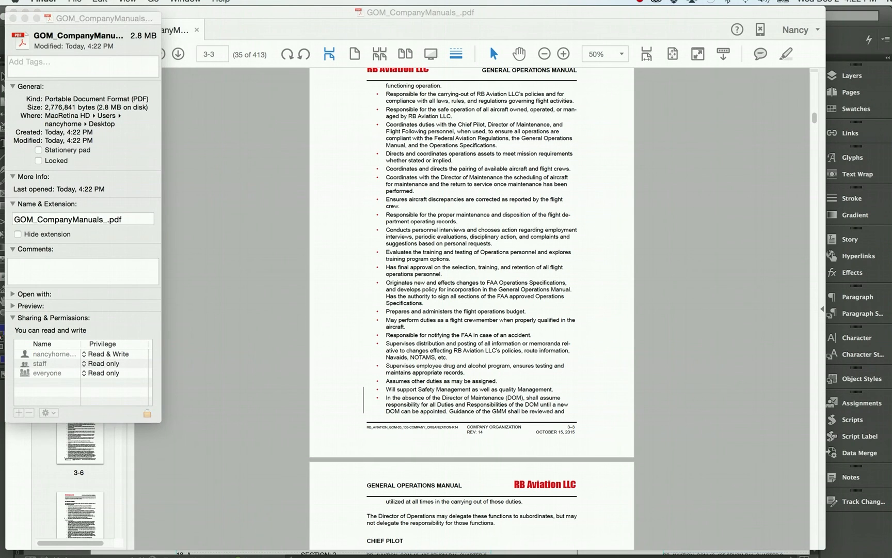
key("super+i")
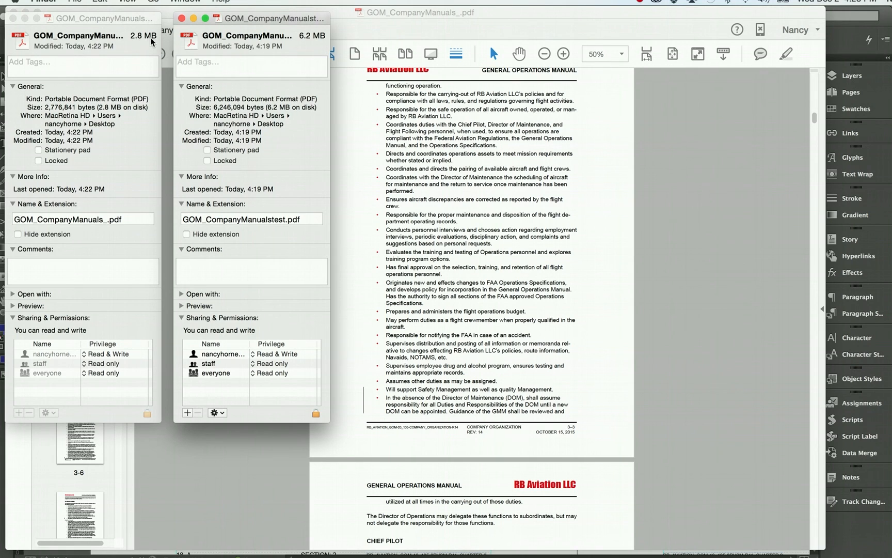
left_click(181, 18)
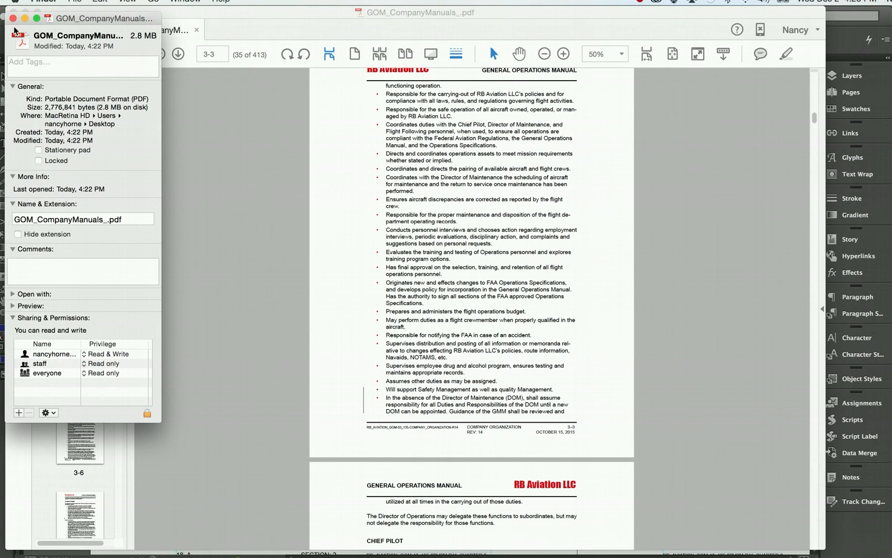